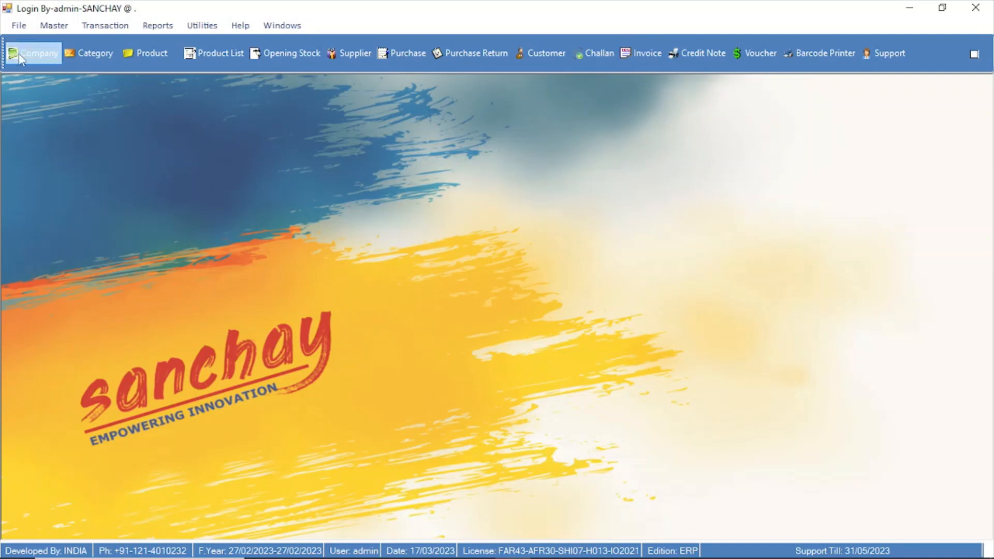
# Open User Management and start a new user record with the user name "billing"
pyautogui.click(19, 27)
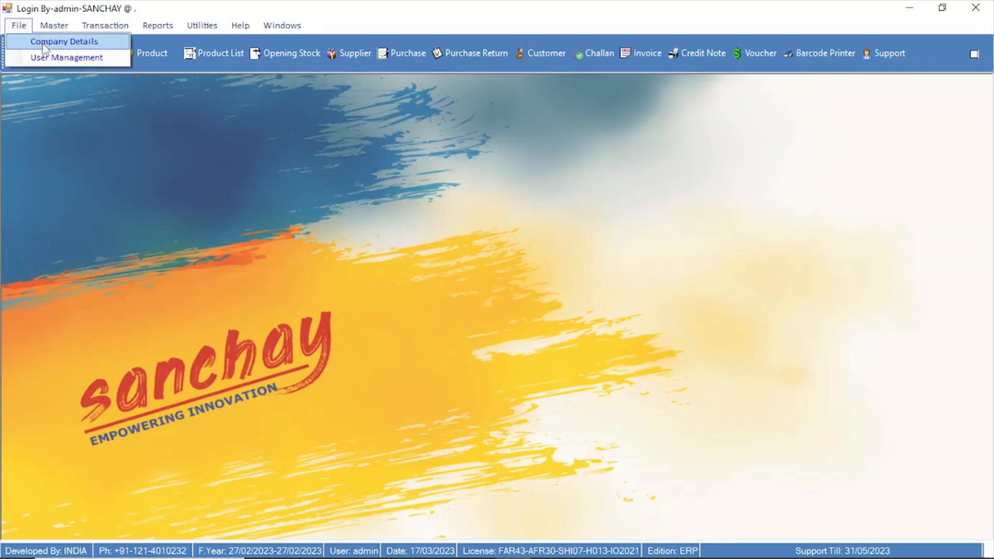
pyautogui.click(74, 57)
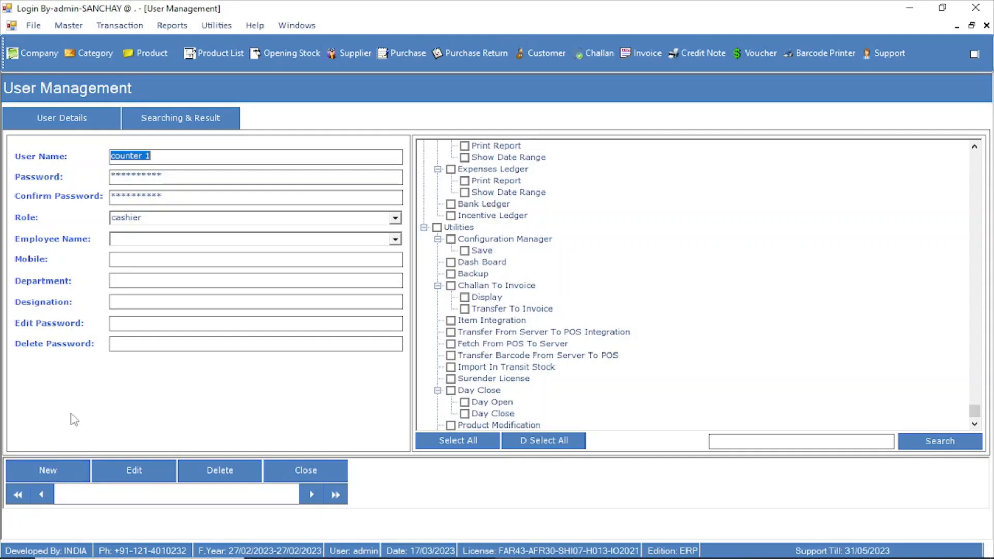
pyautogui.click(64, 477)
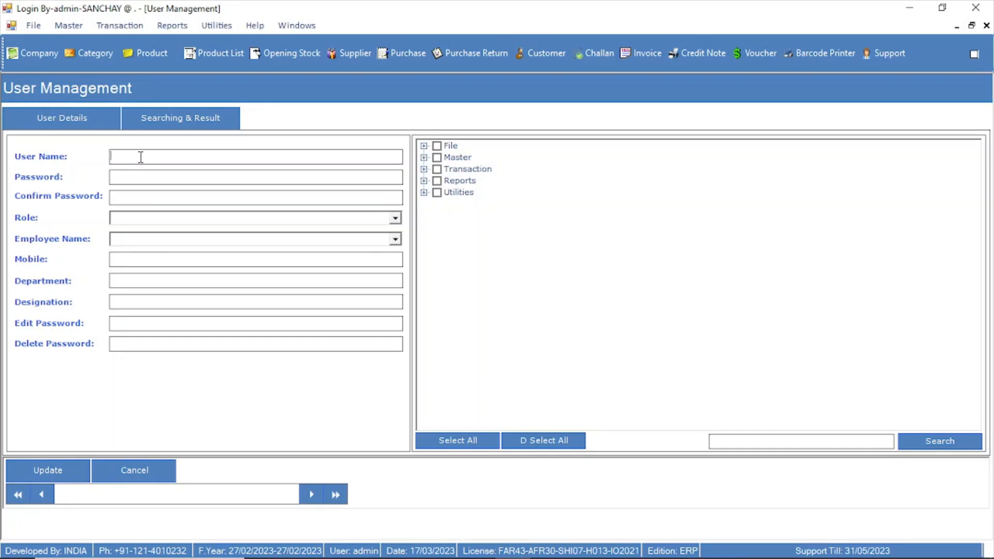
pyautogui.write('billing')
# Enter and confirm the new user's account password, leaving the role and employee name blank
pyautogui.click(134, 180)
pyautogui.write('*********')
pyautogui.press('Tab')
pyautogui.write('*********')
pyautogui.click(166, 221)
pyautogui.click(394, 240)
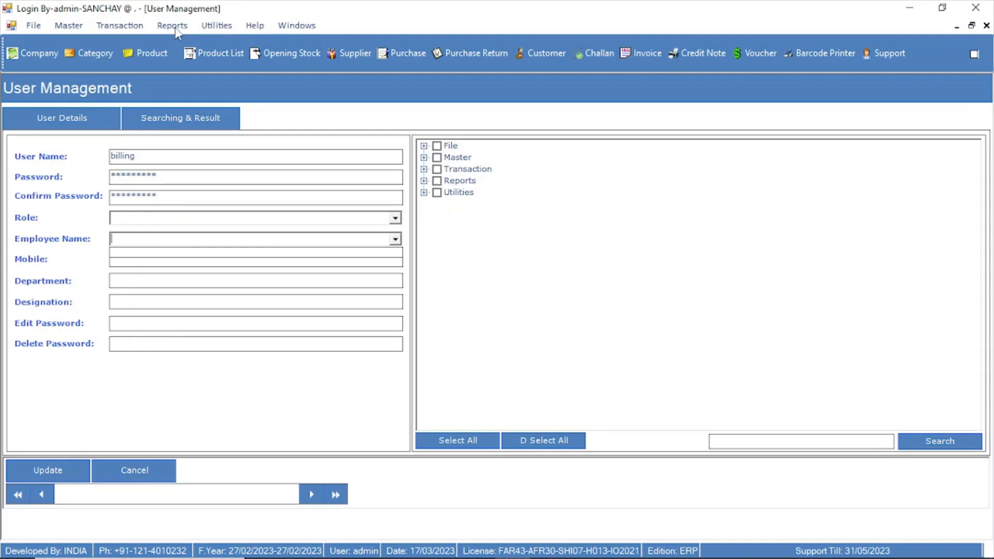
# Grant the Invoice Register transaction with New, Close, Print, Searching & Result, Print Detail and Print Report rights
pyautogui.click(423, 170)
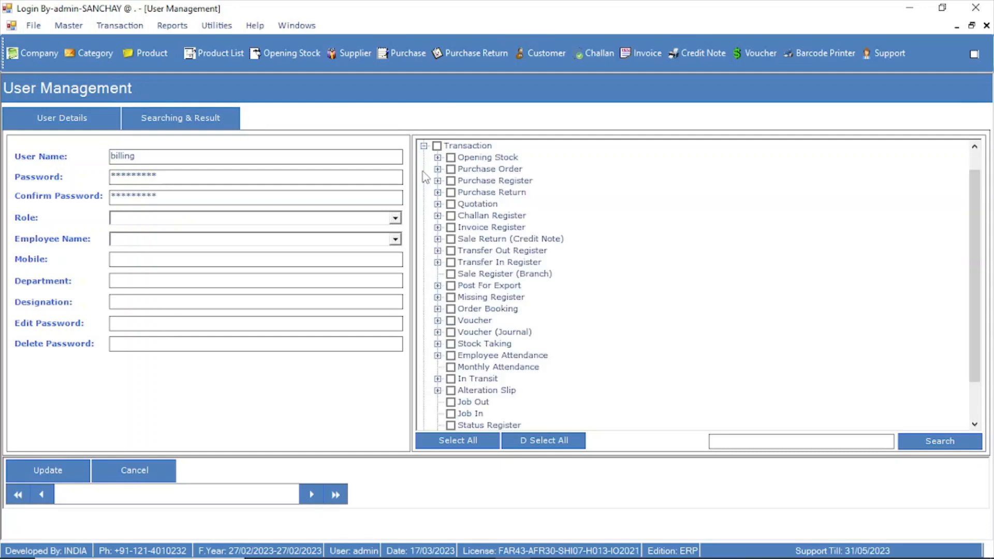
pyautogui.click(485, 229)
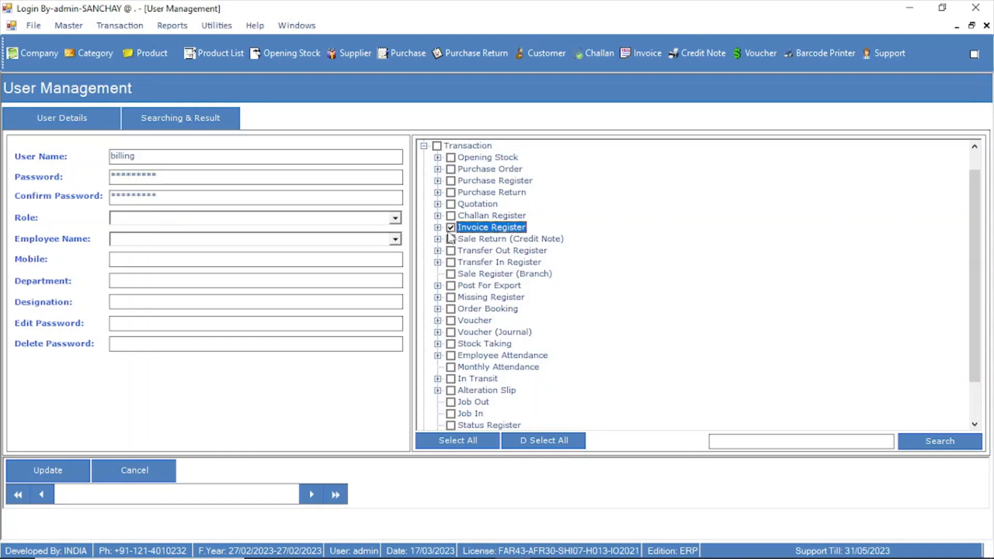
pyautogui.click(438, 228)
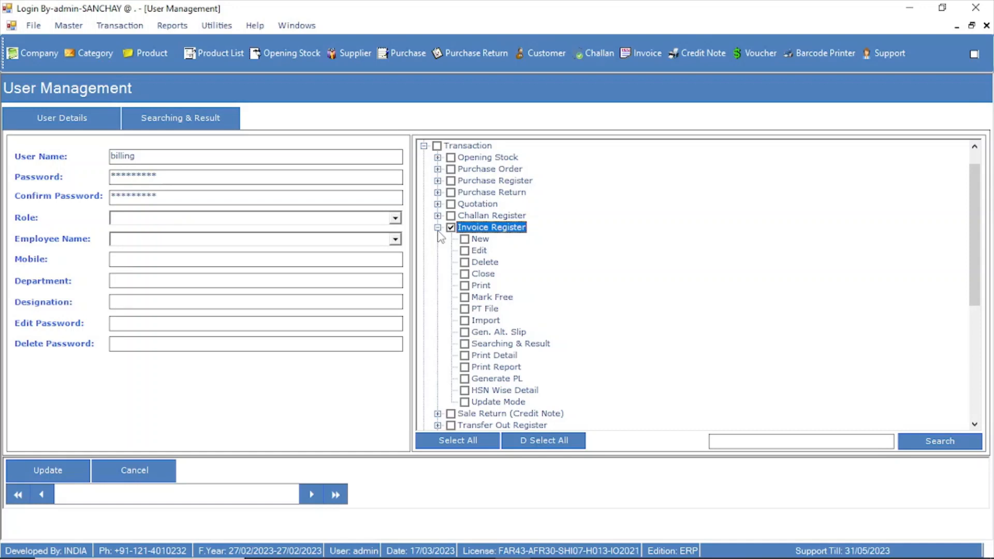
pyautogui.click(464, 240)
pyautogui.click(464, 287)
pyautogui.click(465, 357)
pyautogui.click(465, 367)
pyautogui.click(488, 358)
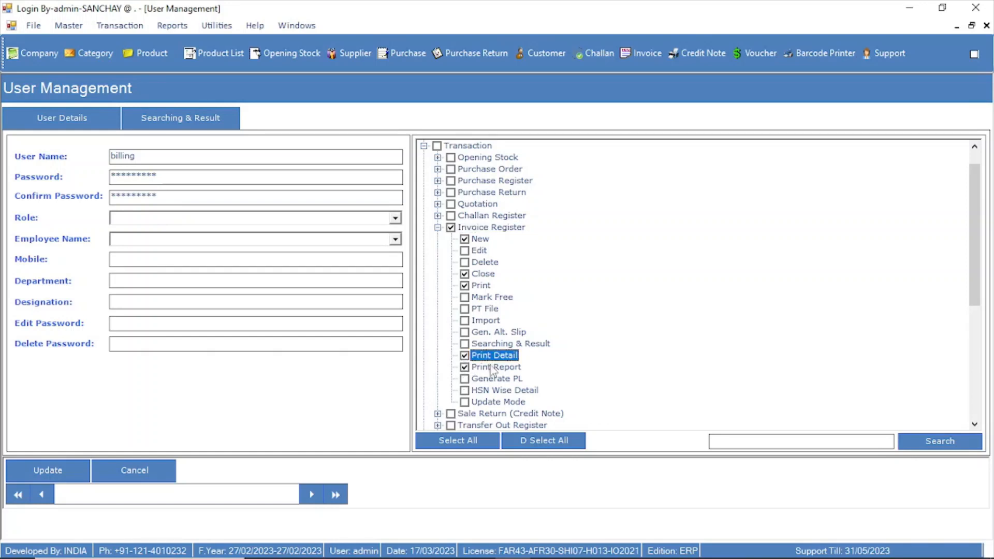
pyautogui.click(491, 369)
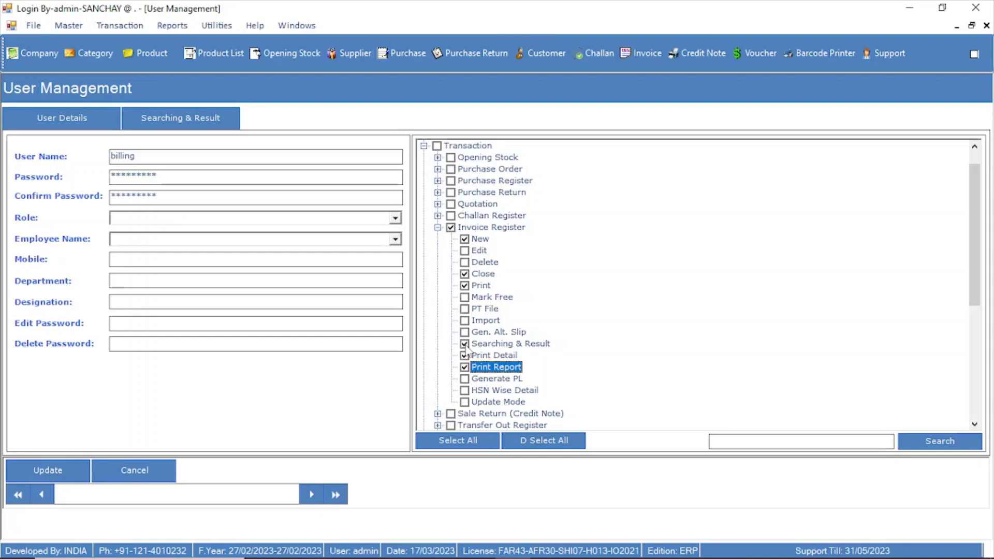
pyautogui.click(438, 228)
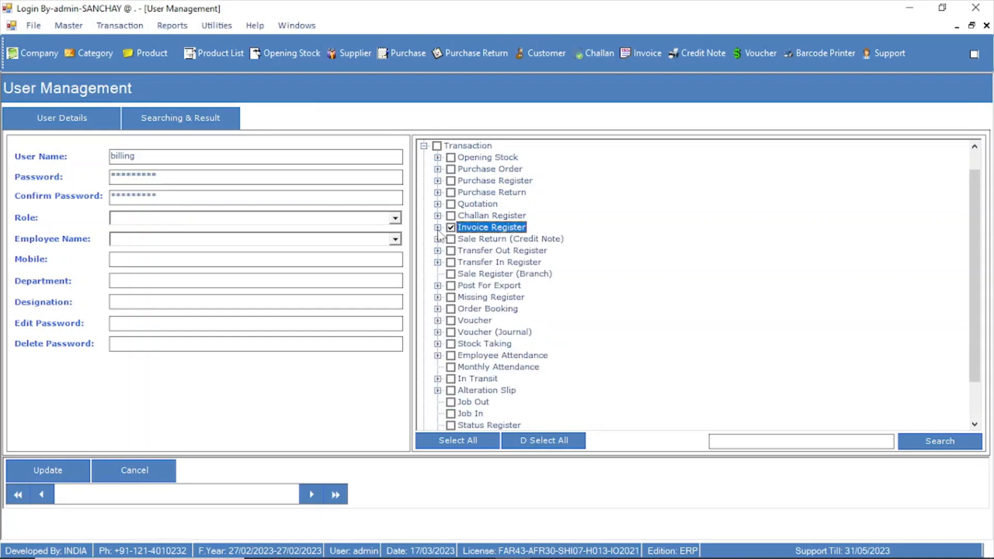
pyautogui.click(423, 146)
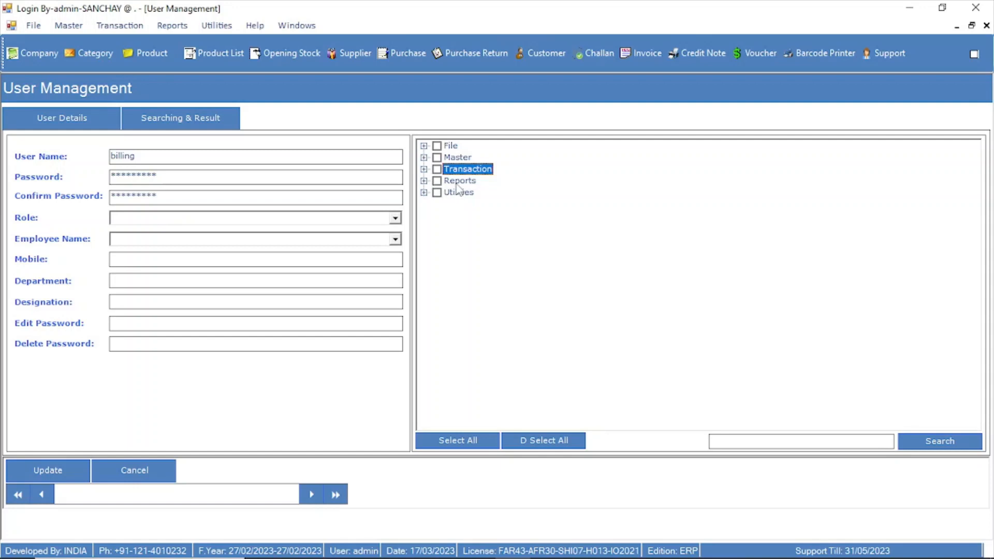
# Grant access to the Summary Report under the Invoice Report permissions
pyautogui.click(424, 182)
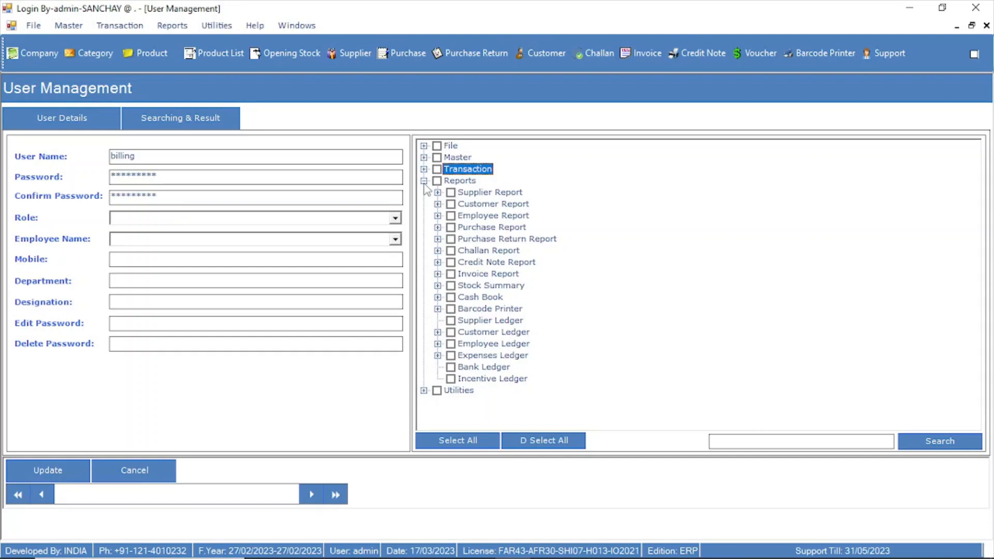
pyautogui.click(437, 273)
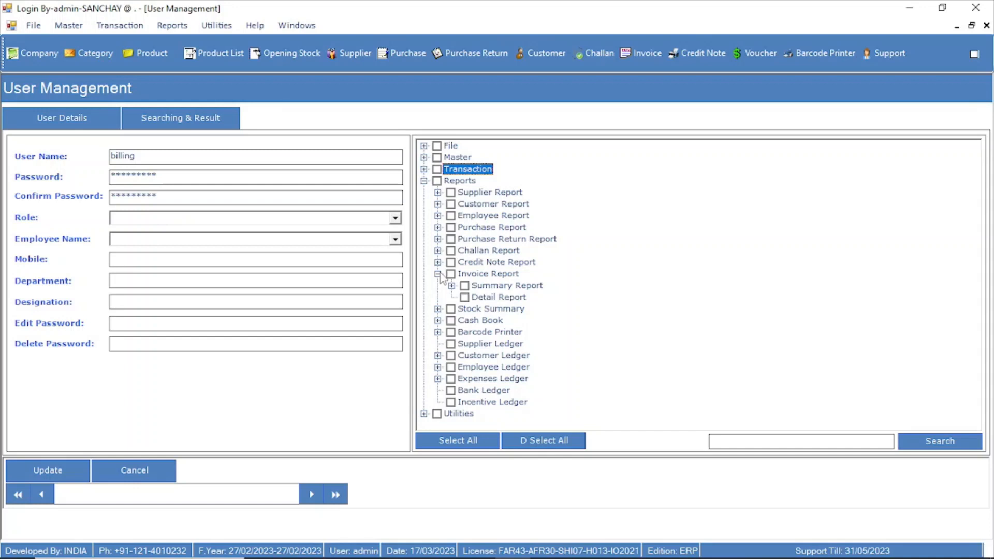
pyautogui.click(451, 274)
pyautogui.click(452, 285)
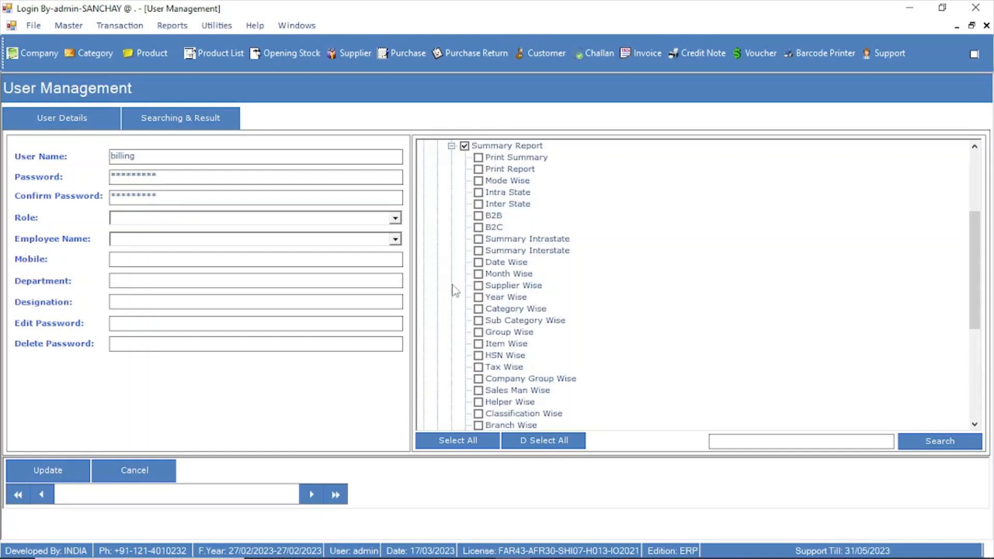
pyautogui.scroll(-3, 517, 259)
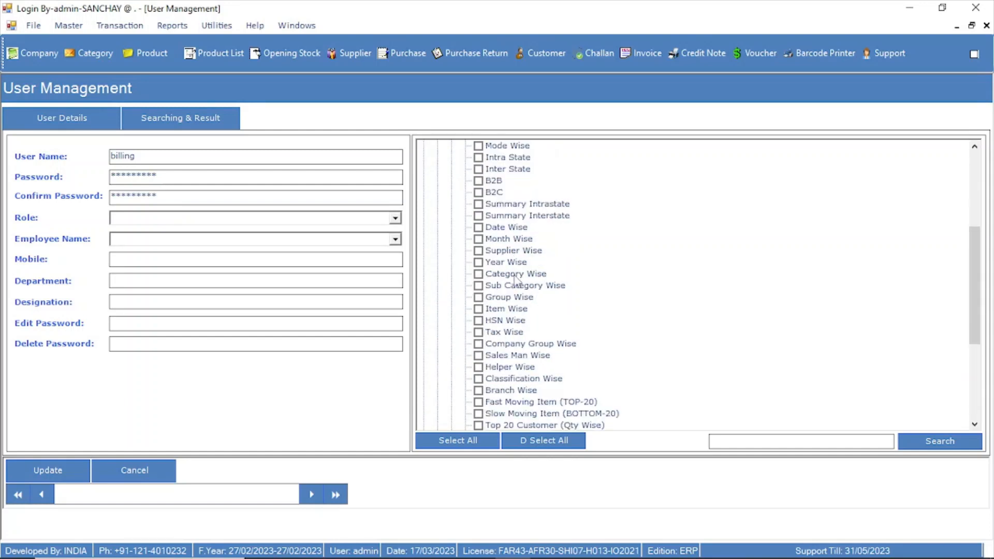
pyautogui.scroll(2, 515, 360)
pyautogui.scroll(2, 515, 361)
pyautogui.scroll(-1, 515, 361)
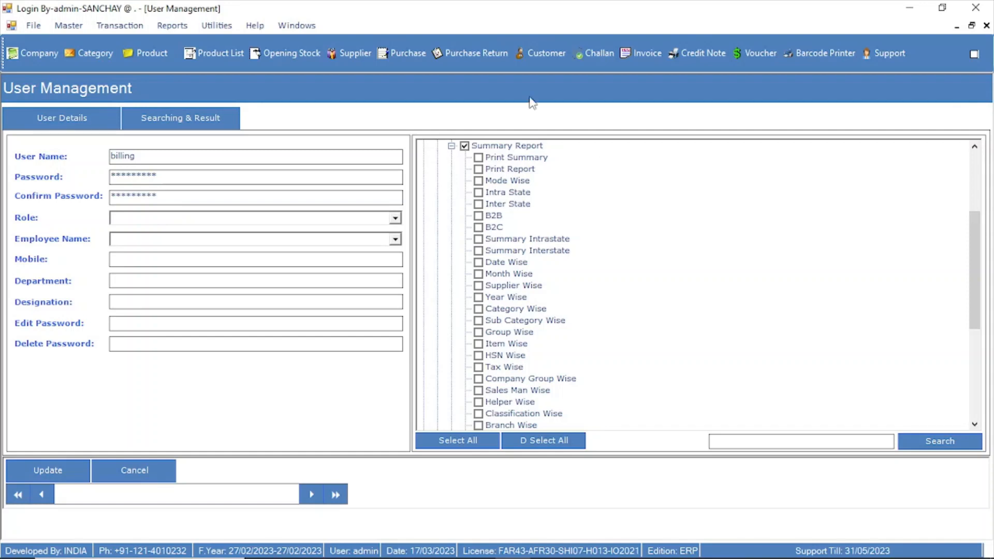
# Allow Print Summary, Print Report, Mode Wise, Category Wise and Item Wise within the invoice Summary Report
pyautogui.click(479, 157)
pyautogui.click(478, 181)
pyautogui.click(479, 344)
pyautogui.click(498, 311)
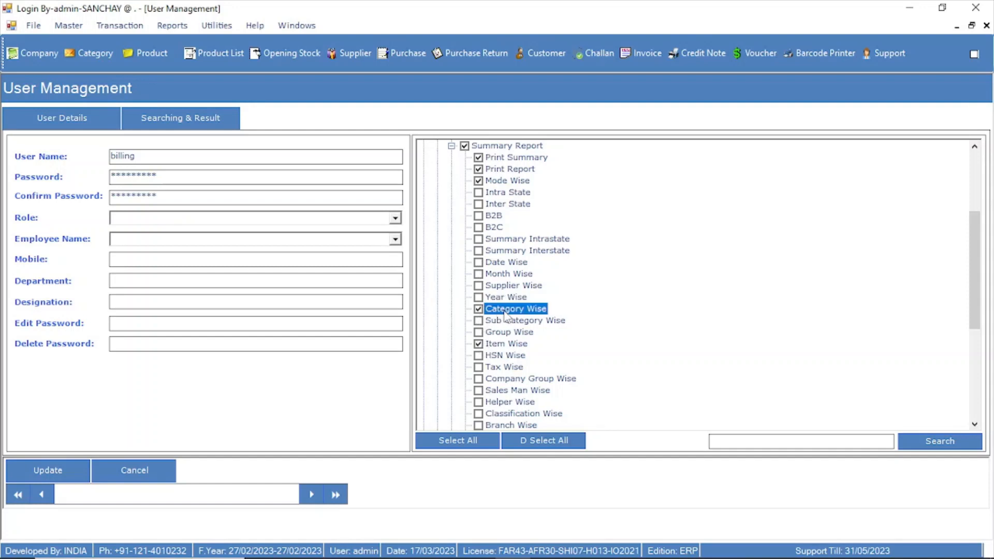
pyautogui.click(504, 345)
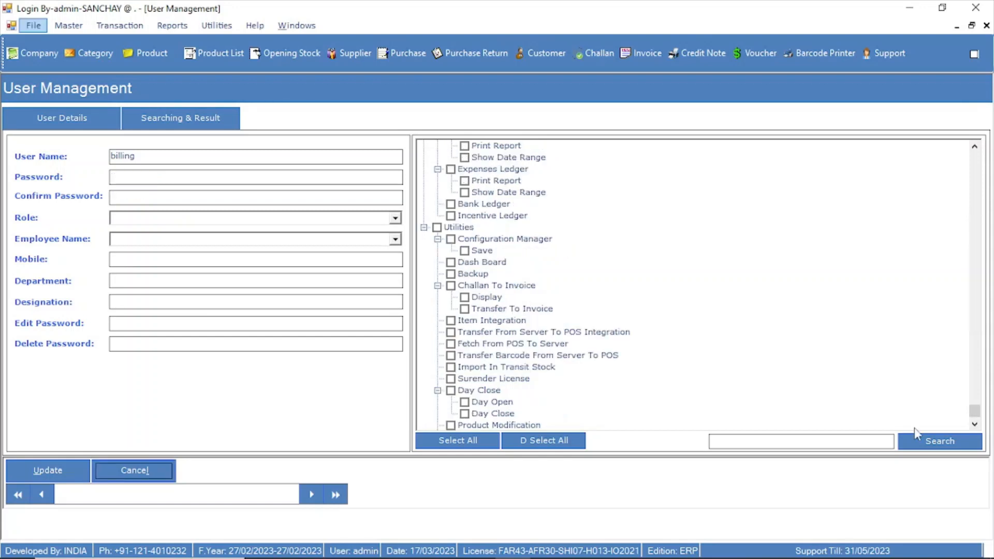
pyautogui.scroll(1, 915, 428)
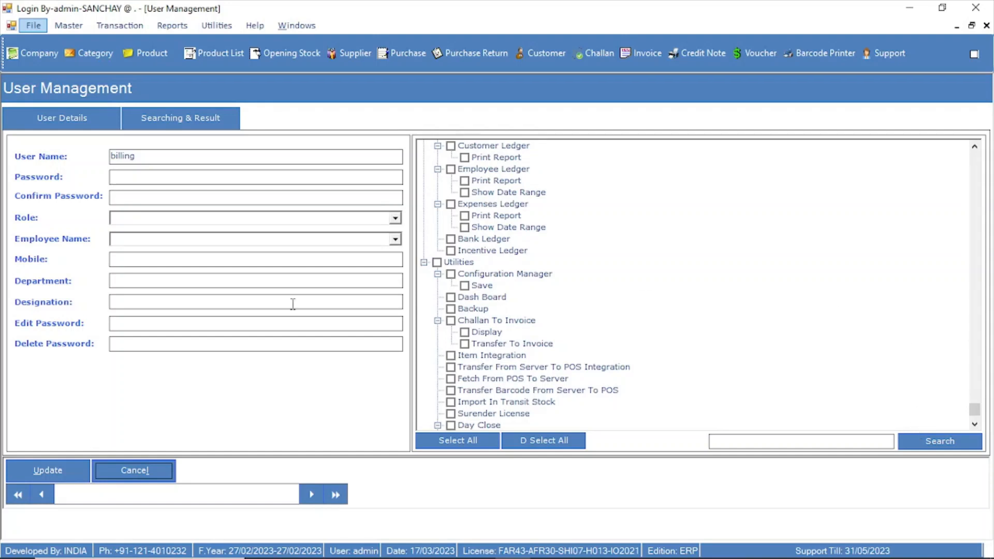
# Save the billing user's record and confirm the save
pyautogui.click(52, 474)
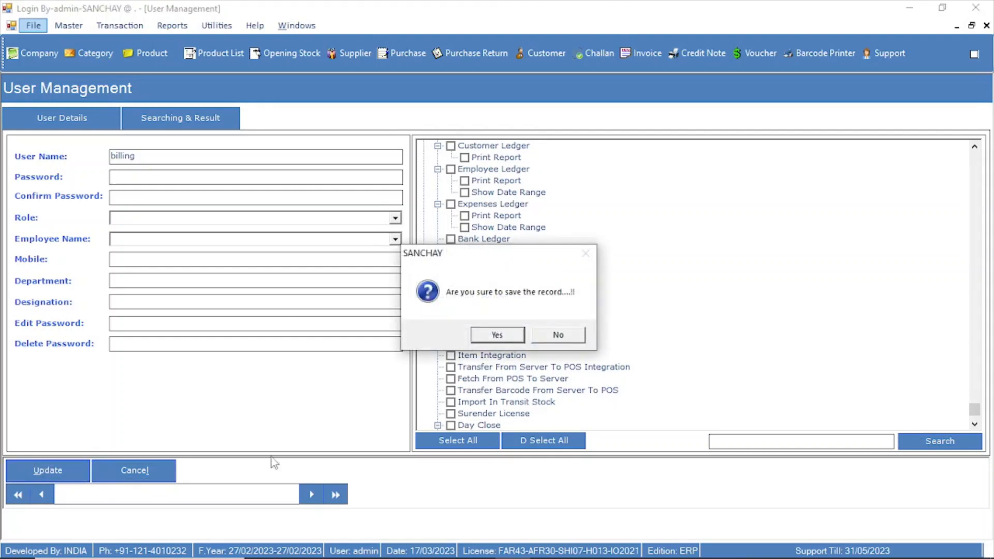
pyautogui.click(497, 336)
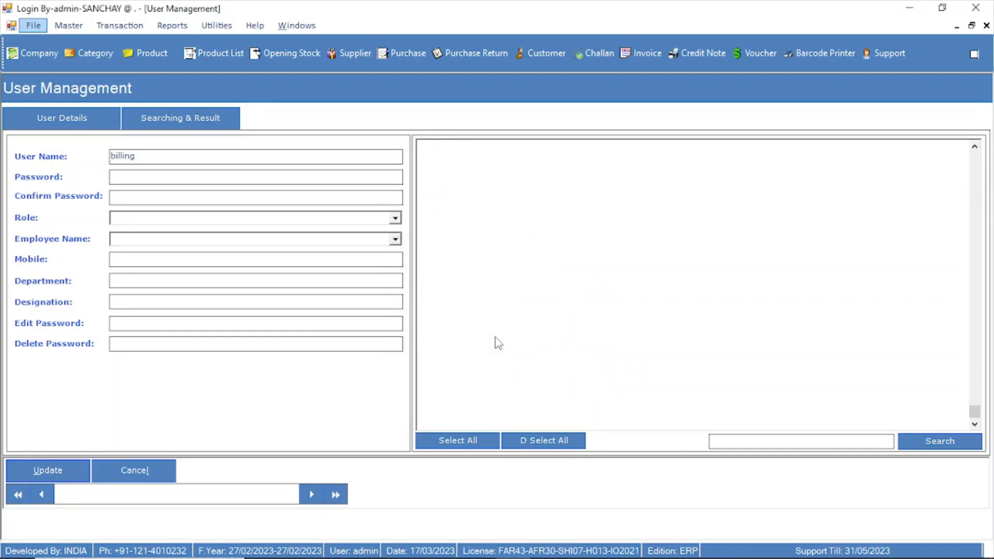
pyautogui.click(535, 337)
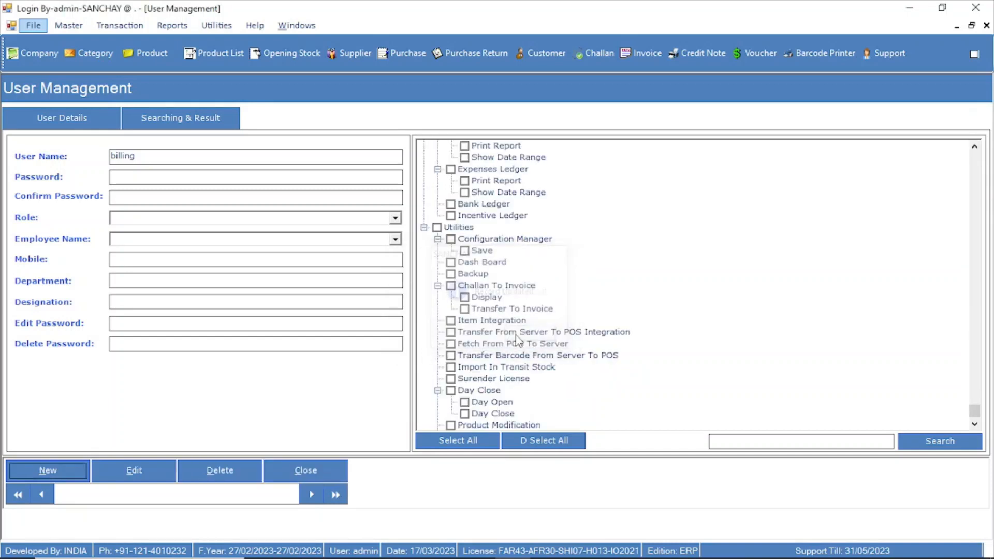
# Review the saved Invoice Report permissions, collapsing the other report groups in the permission tree
pyautogui.scroll(15, 468, 313)
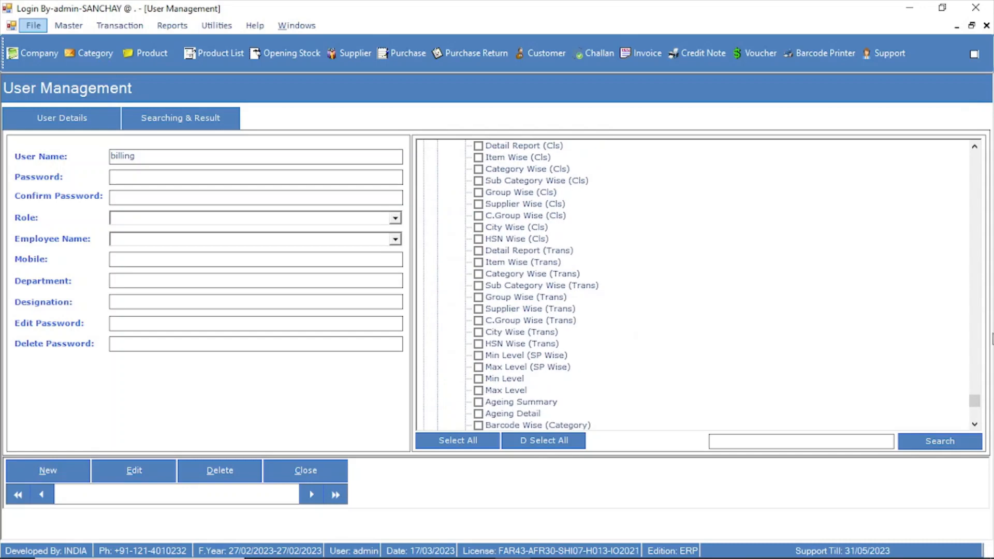
pyautogui.moveTo(975, 402); pyautogui.dragTo(967, 313)
pyautogui.scroll(-7, 604, 326)
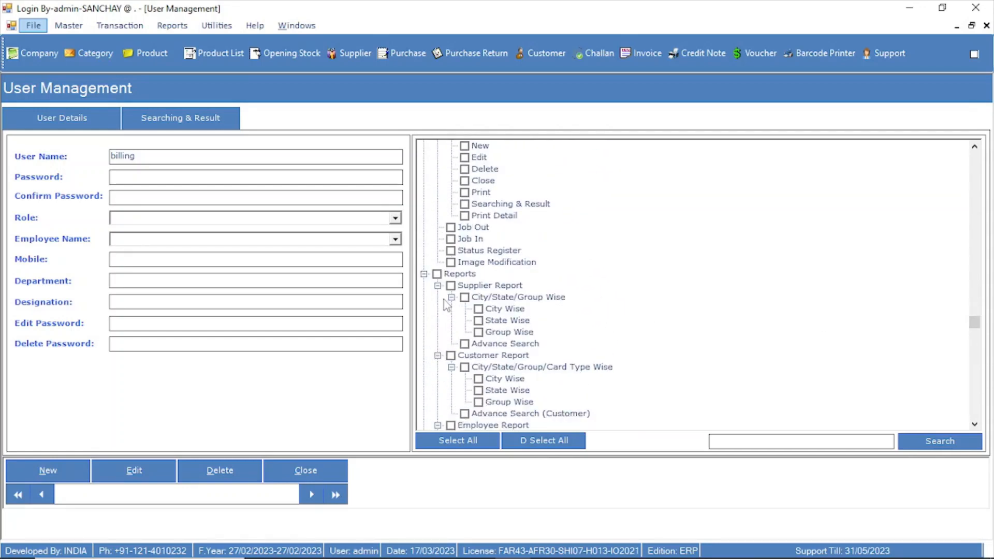
pyautogui.click(438, 297)
pyautogui.click(438, 297)
pyautogui.click(438, 309)
pyautogui.click(438, 321)
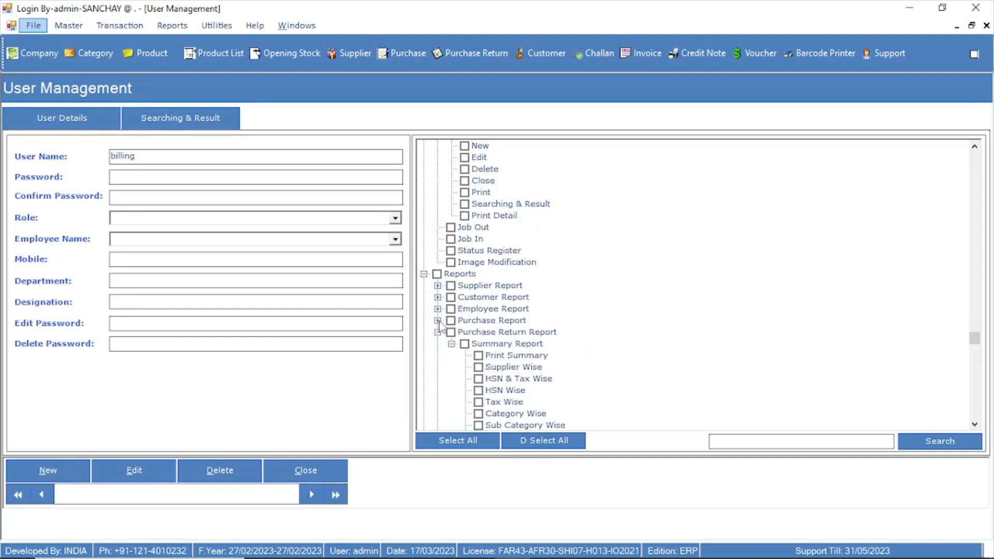
pyautogui.click(438, 332)
pyautogui.click(438, 344)
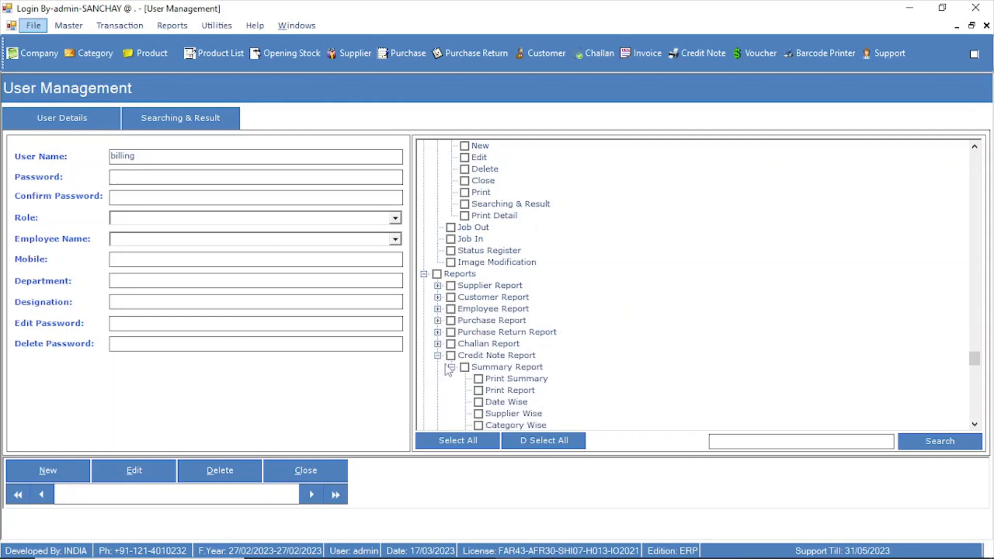
pyautogui.click(437, 355)
pyautogui.scroll(-2, 518, 378)
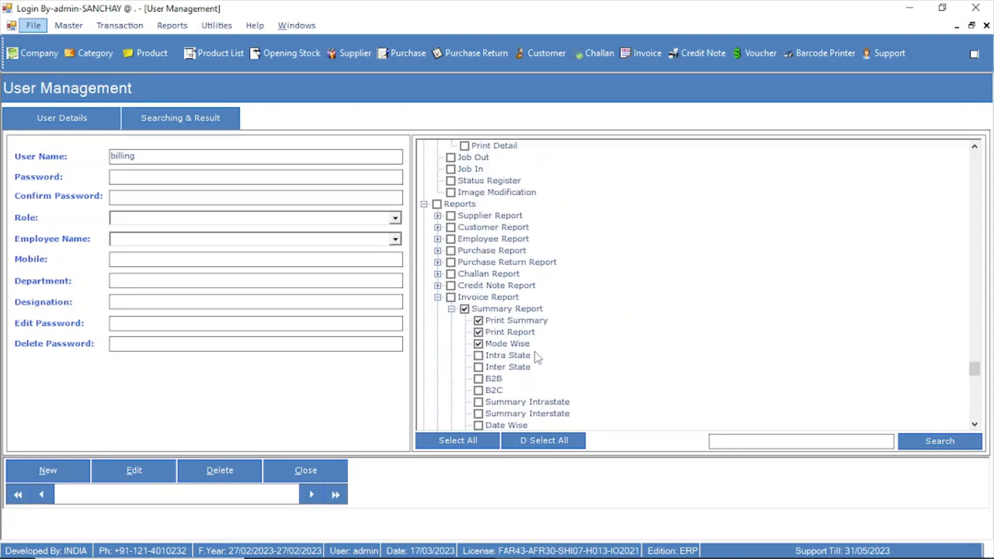
pyautogui.scroll(-3, 539, 352)
pyautogui.scroll(10, 555, 388)
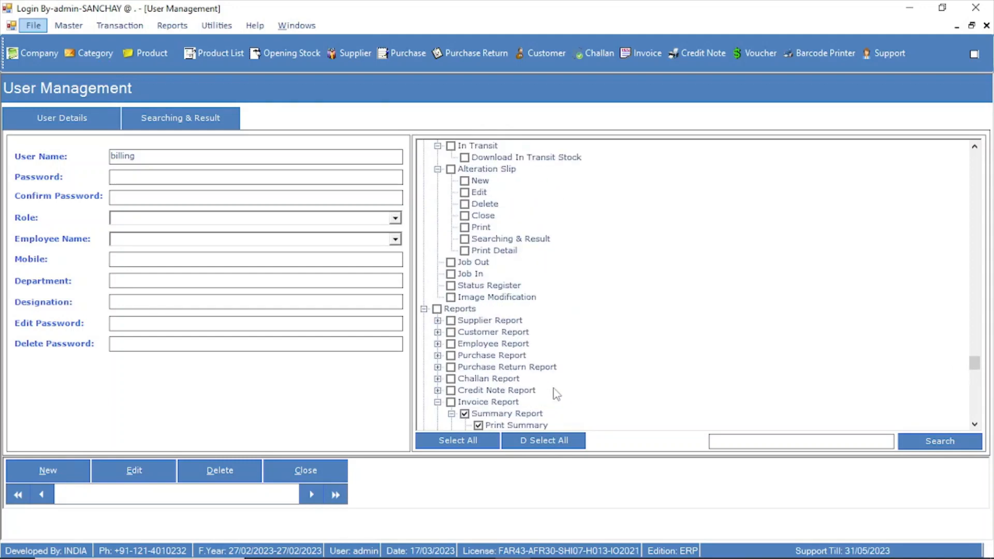
# Review the saved Invoice Register permissions, collapsing the sale return and transfer register groups
pyautogui.scroll(8, 554, 393)
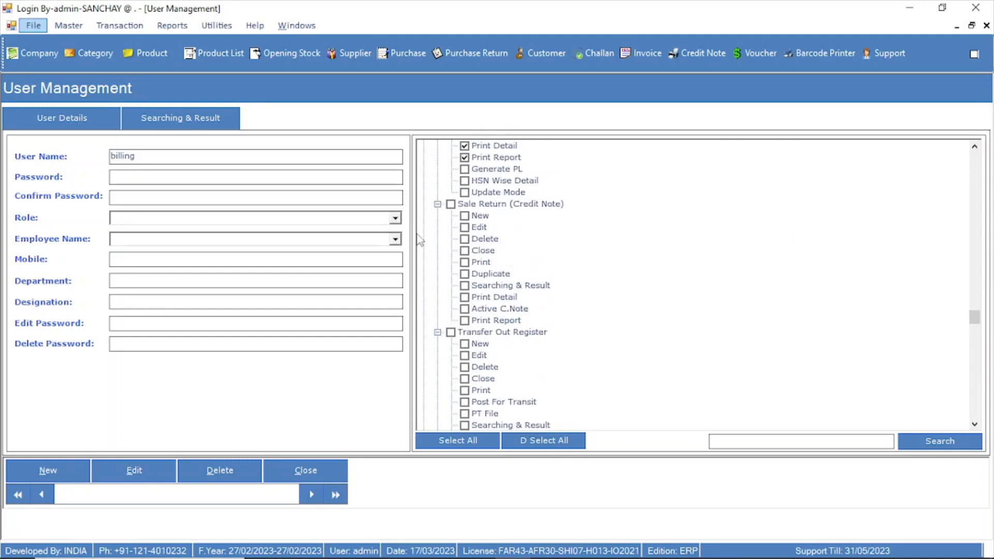
pyautogui.click(438, 204)
pyautogui.click(438, 215)
pyautogui.click(438, 226)
pyautogui.scroll(5, 442, 255)
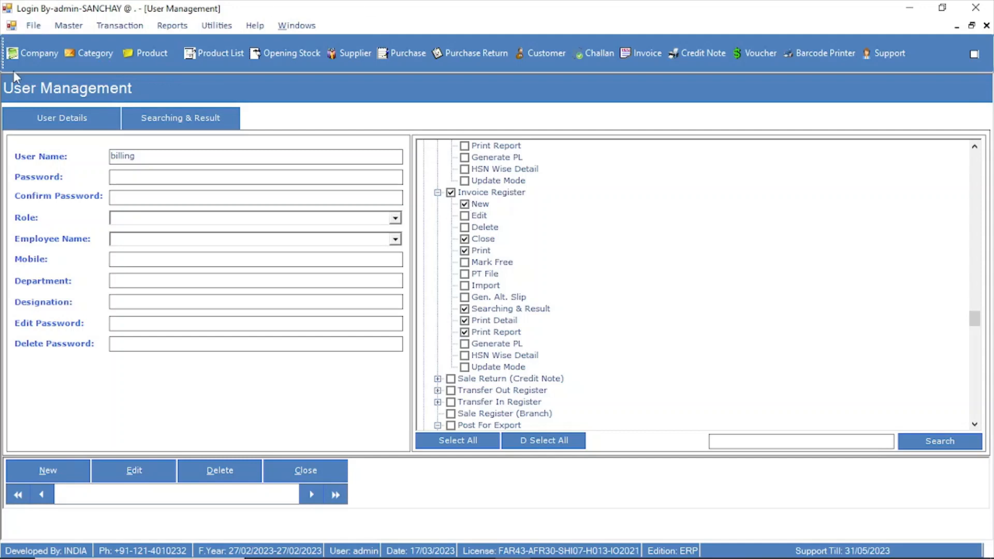
# Search the user list for the billing user and open its record for editing, submitting the password prompt
pyautogui.click(196, 125)
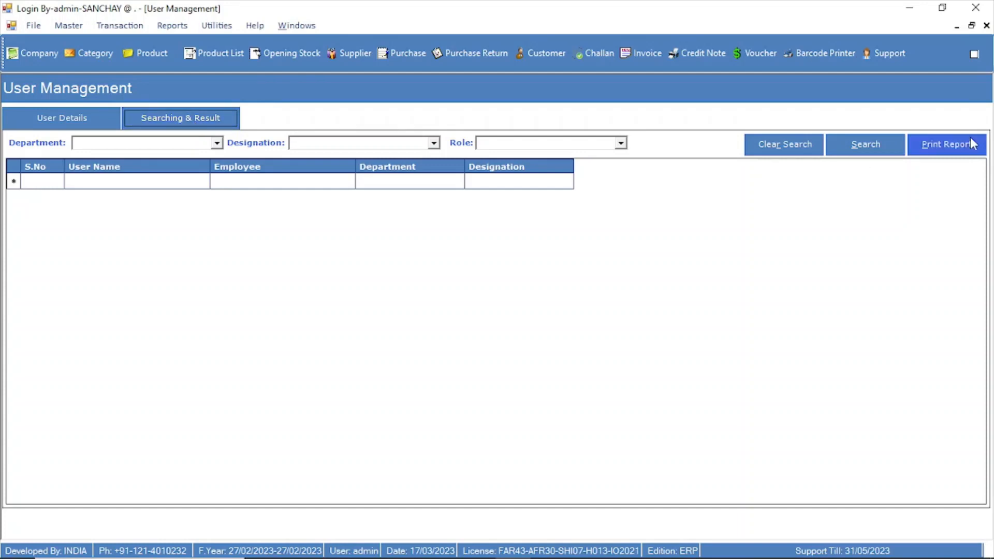
pyautogui.click(883, 149)
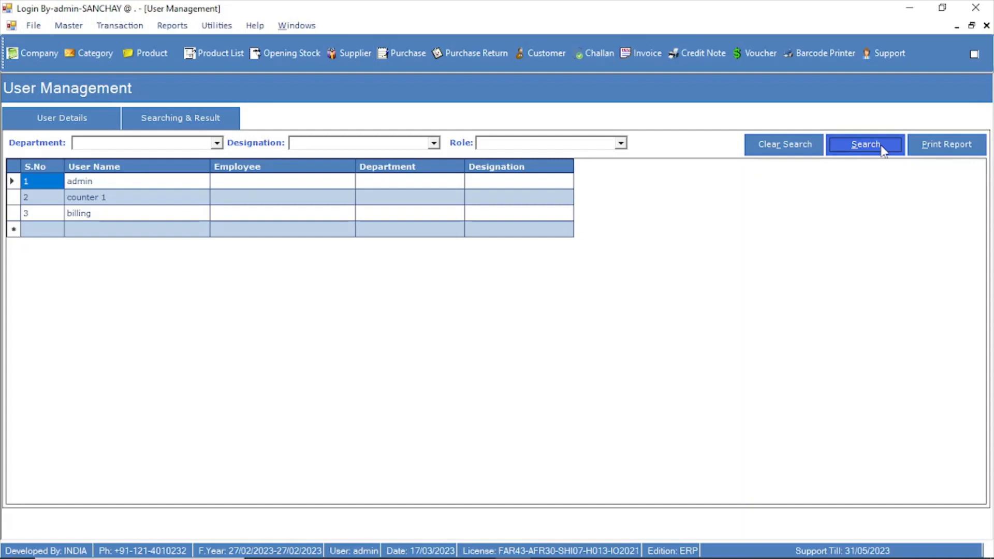
pyautogui.doubleClick(88, 214)
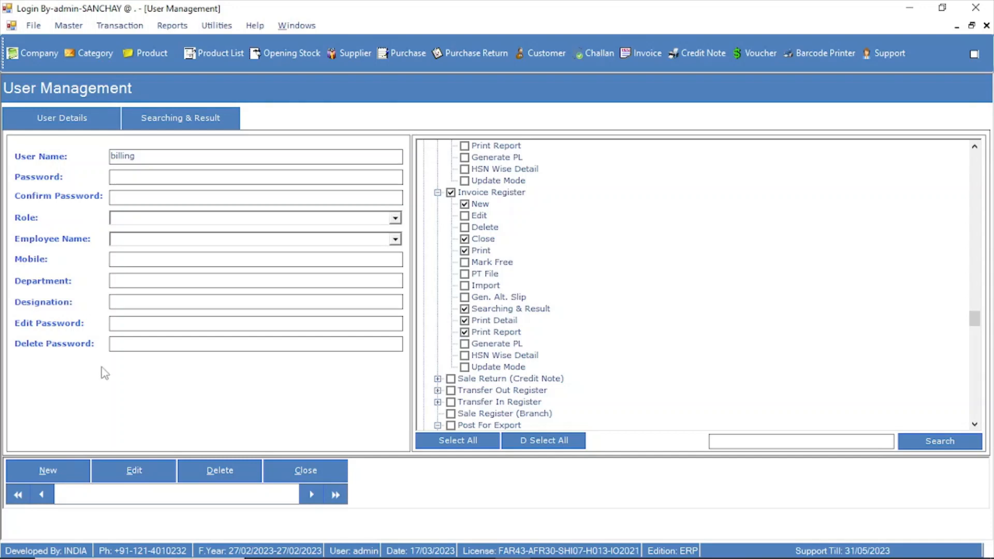
pyautogui.click(148, 477)
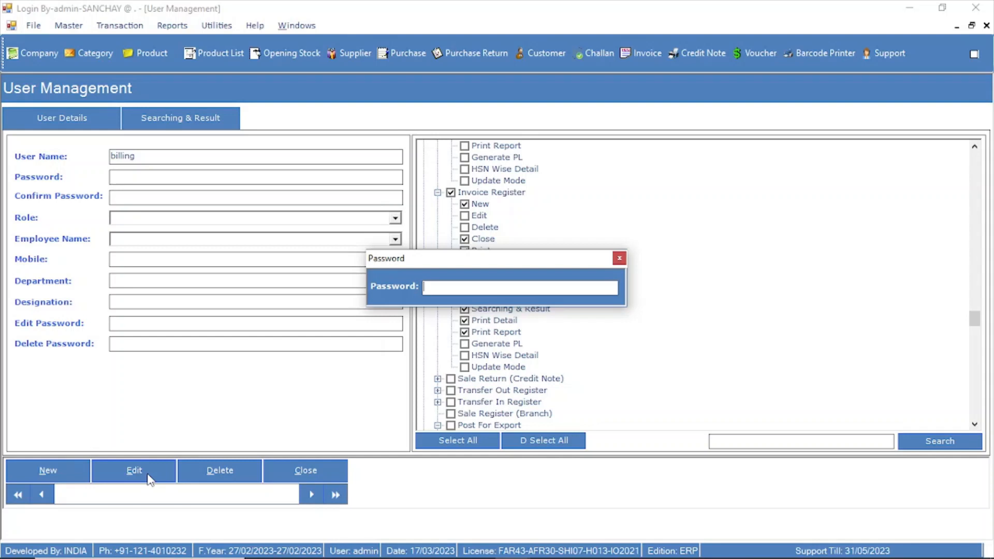
pyautogui.press('Return')
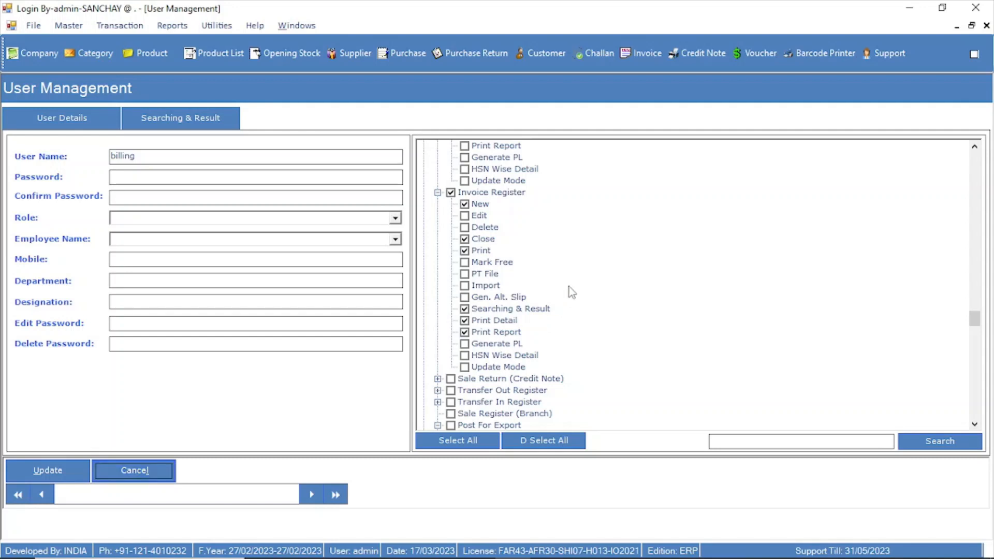
# Collapse the Invoice Register group and grant the Challan Register permissions New, Close, Print, Searching & Result and Print Report
pyautogui.scroll(3, 570, 289)
pyautogui.scroll(-2, 523, 284)
pyautogui.click(438, 227)
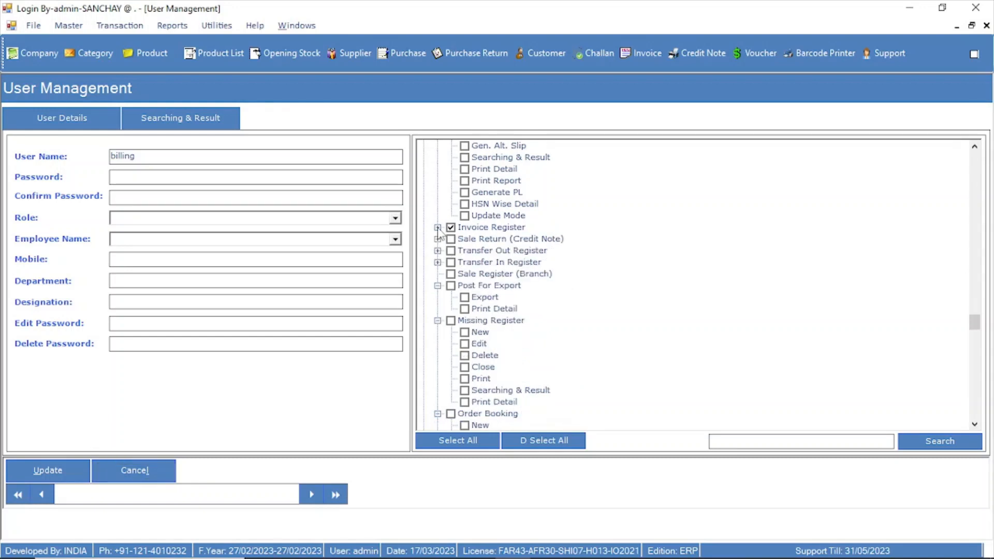
pyautogui.scroll(3, 510, 267)
pyautogui.scroll(-3, 506, 270)
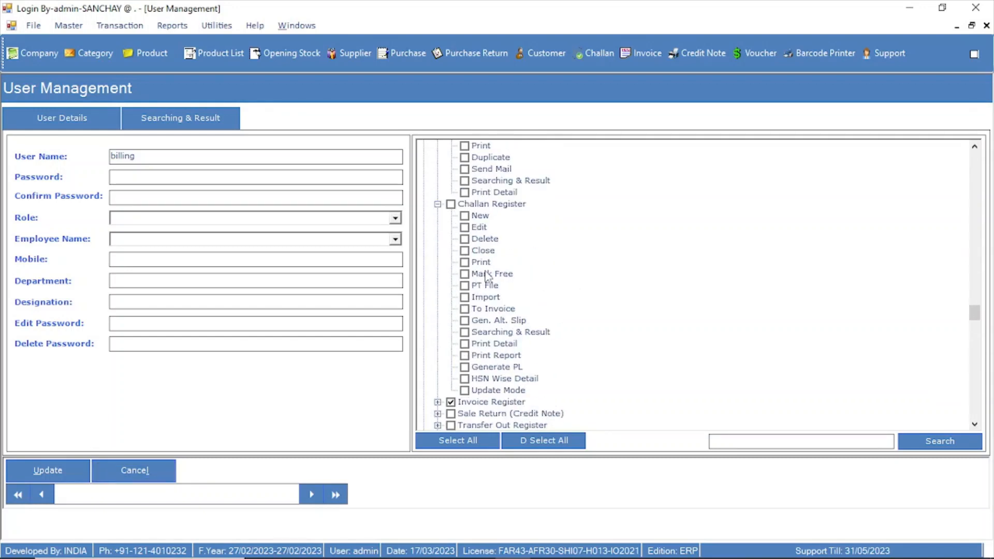
pyautogui.click(451, 204)
pyautogui.click(464, 216)
pyautogui.click(465, 251)
pyautogui.click(464, 332)
pyautogui.click(464, 356)
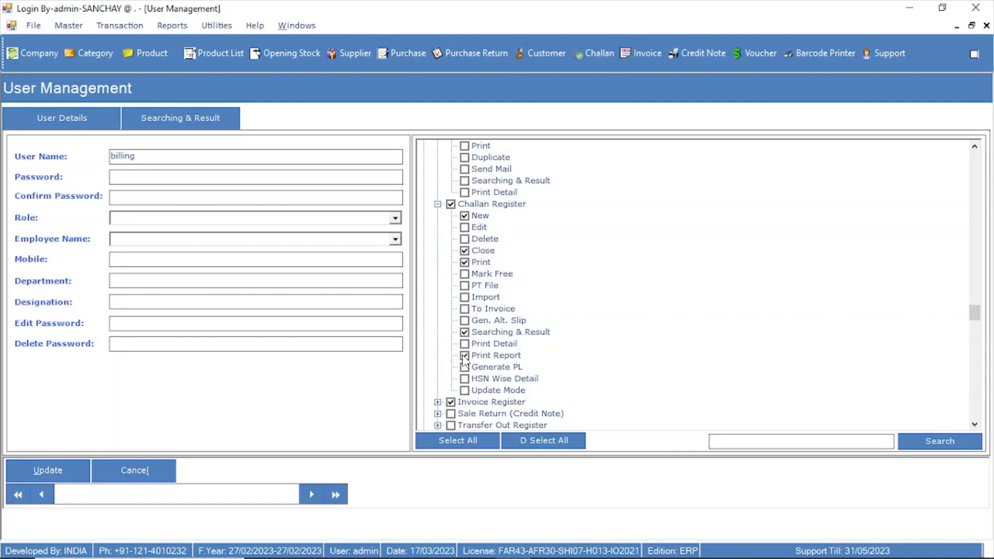
# Save the updated permissions of the billing user's record, confirm the save and dismiss the notice
pyautogui.click(29, 467)
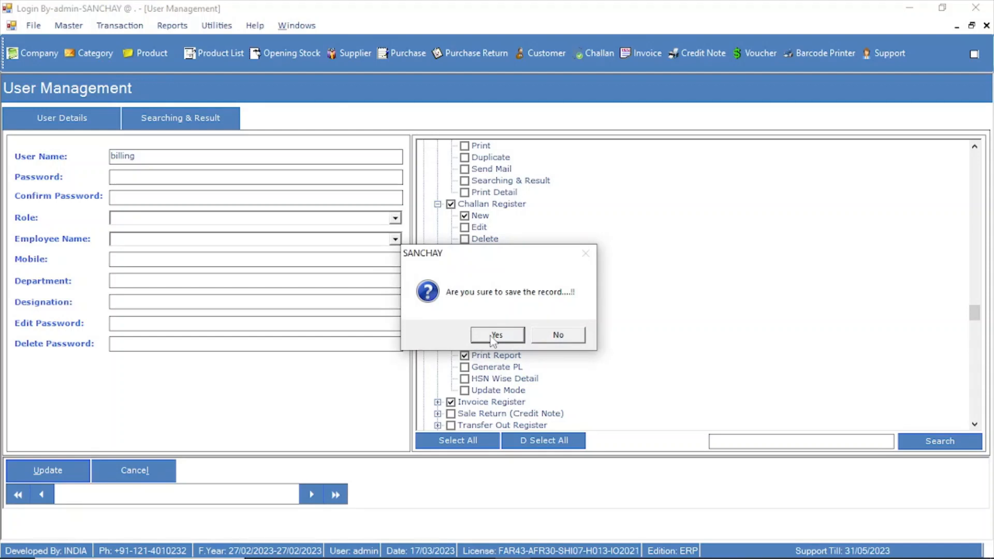
pyautogui.click(493, 335)
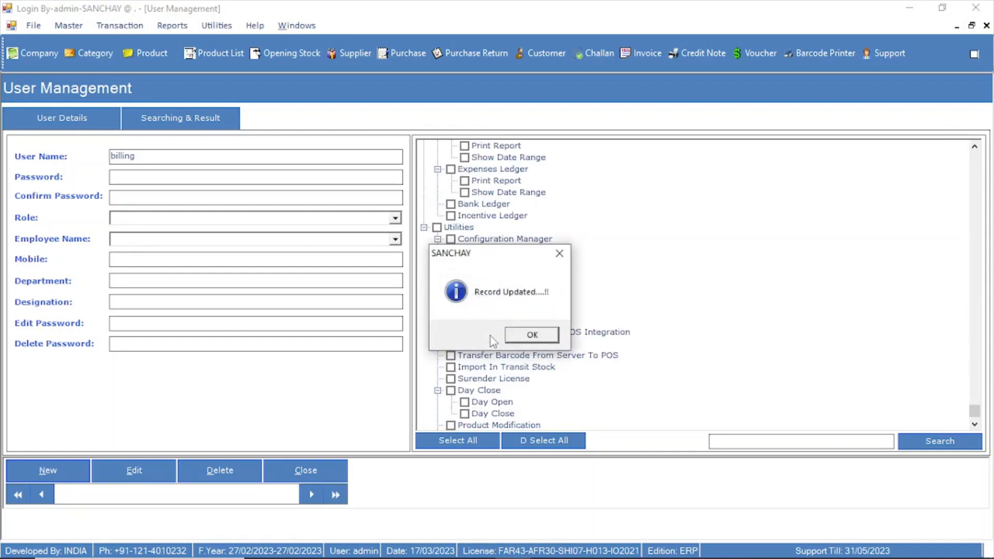
pyautogui.click(532, 335)
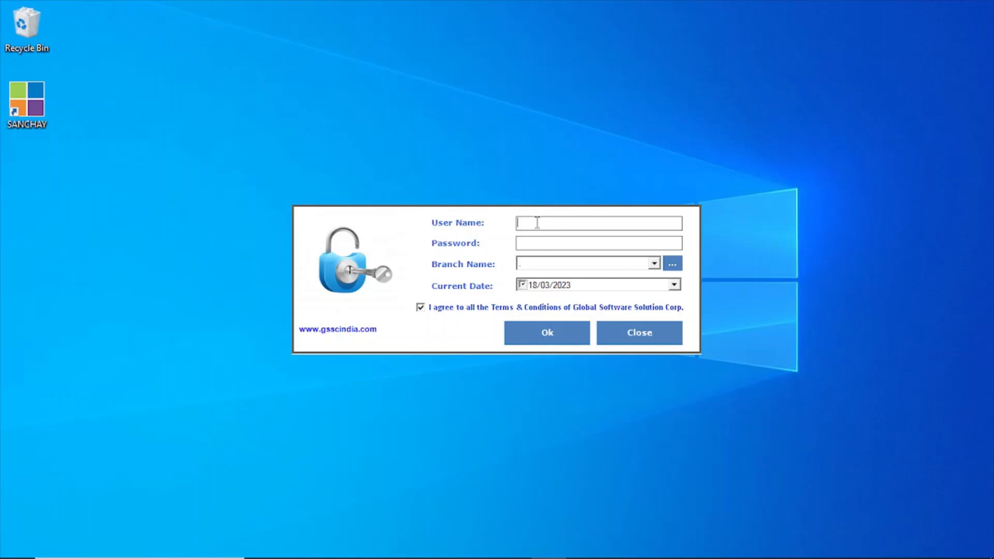
# Log in with the user name "billing" on the login form
pyautogui.write('billing')
pyautogui.click(529, 328)
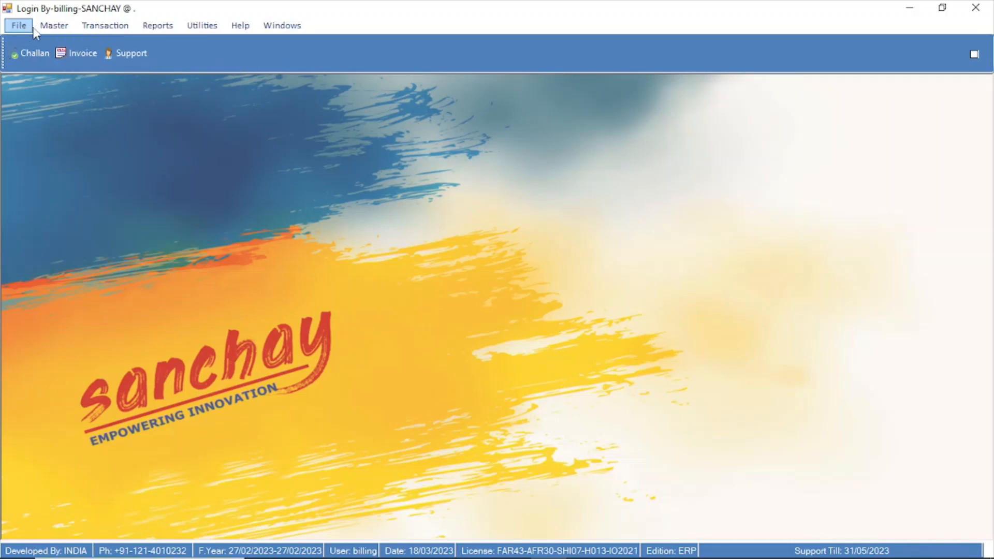
# Check the Master entries and the Stock Details submenu available to the billing user
pyautogui.click(56, 25)
pyautogui.click(129, 122)
pyautogui.click(54, 25)
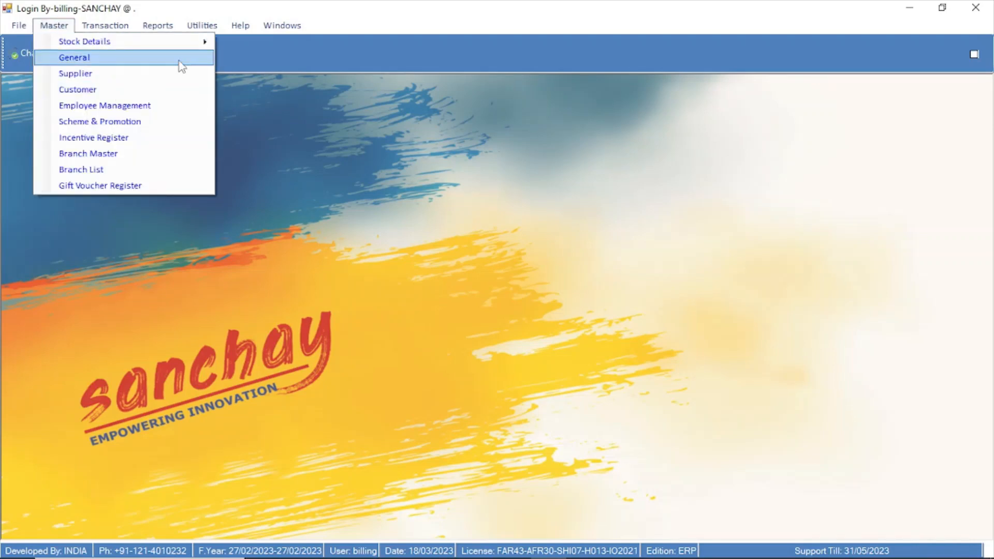
pyautogui.moveTo(205, 41)
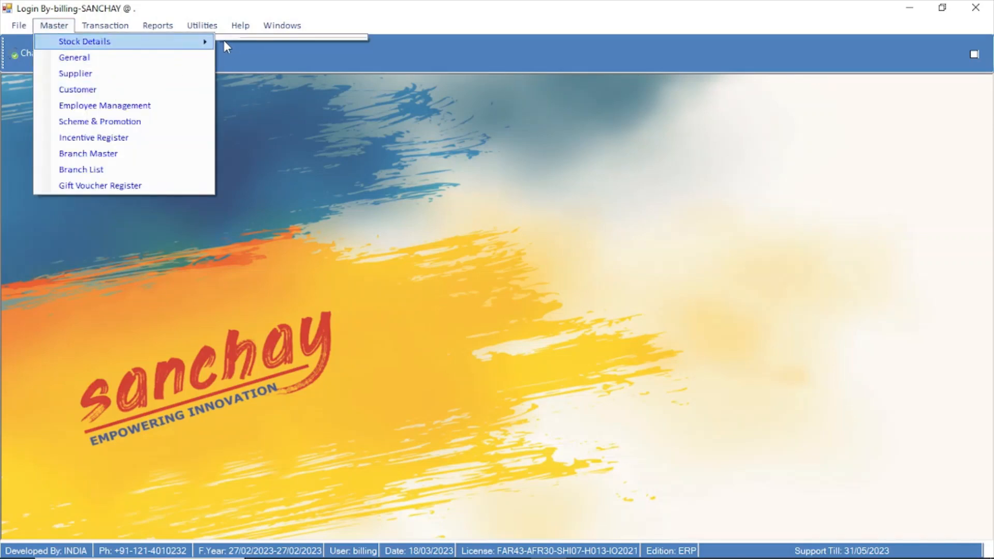
pyautogui.click(291, 221)
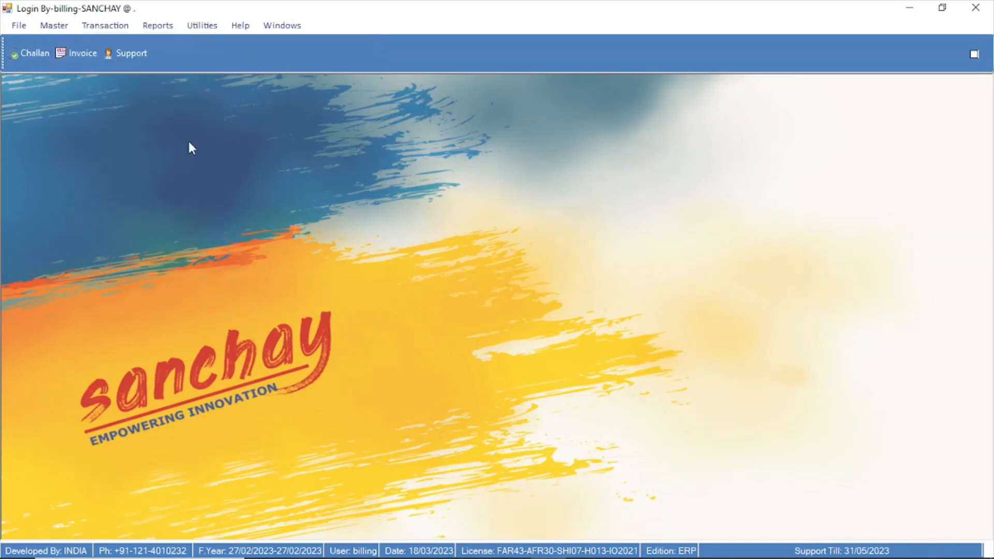
# Open the Challan Register and try its Edit and Delete commands to test the billing user's restrictions
pyautogui.click(42, 61)
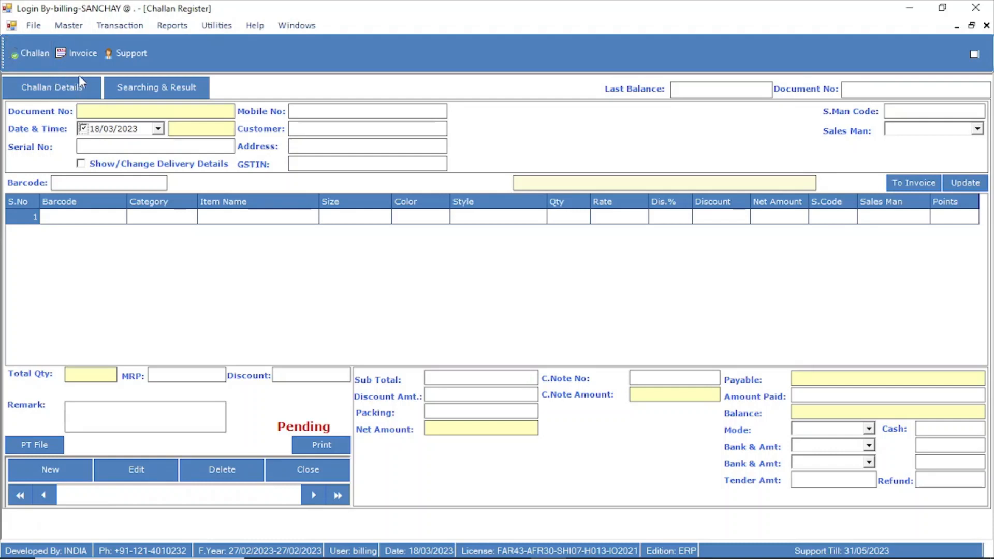
pyautogui.click(151, 473)
pyautogui.click(522, 337)
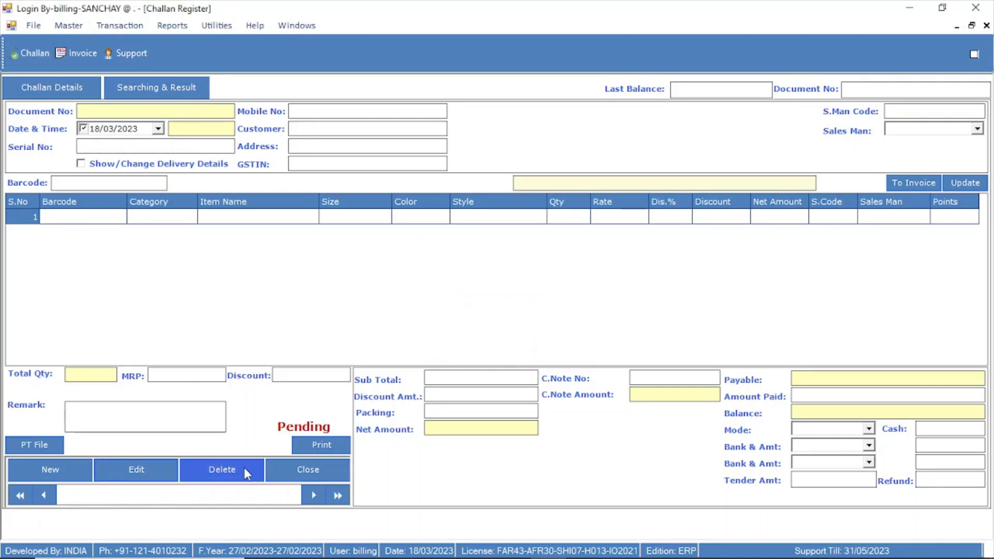
pyautogui.click(241, 467)
pyautogui.click(535, 336)
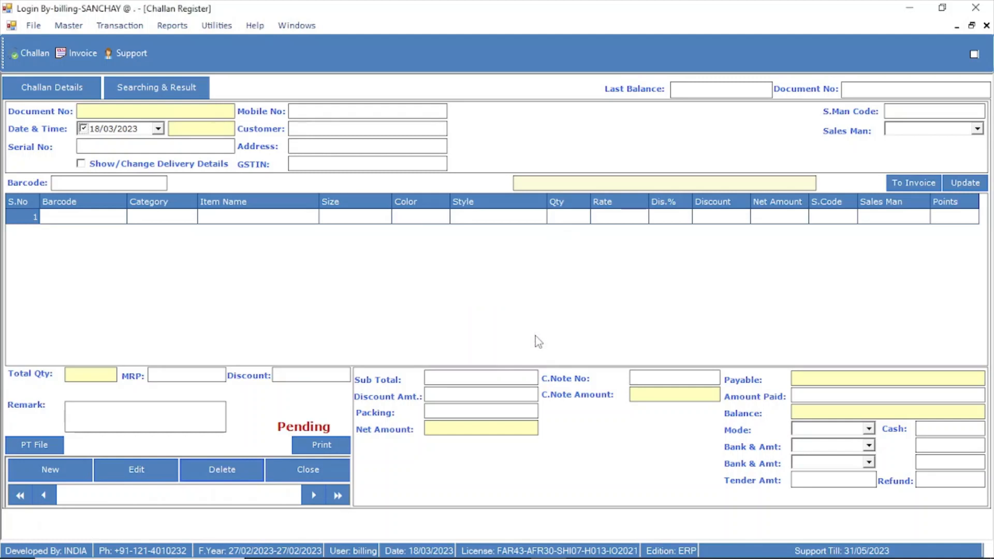